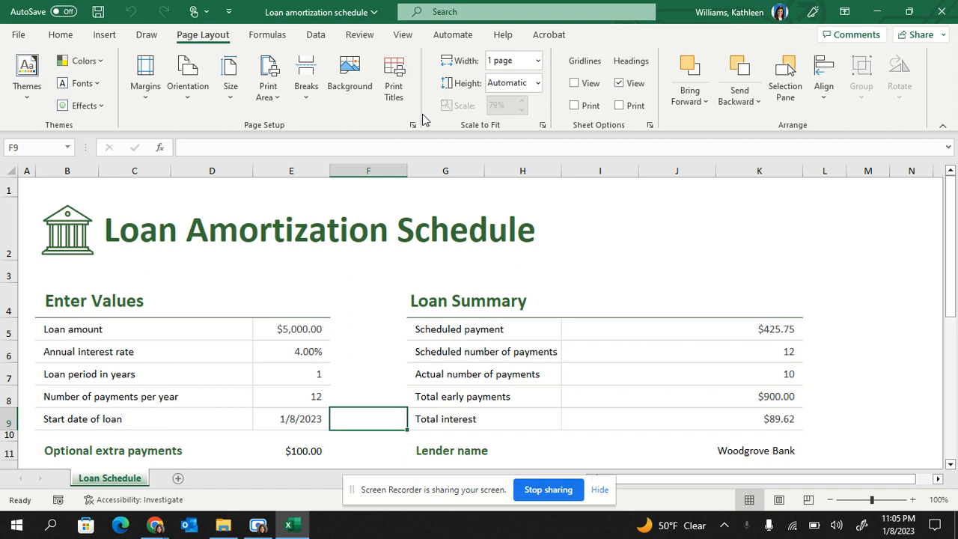
Apply the Integral theme to the loan amortization workbook.
left_click(25, 109)
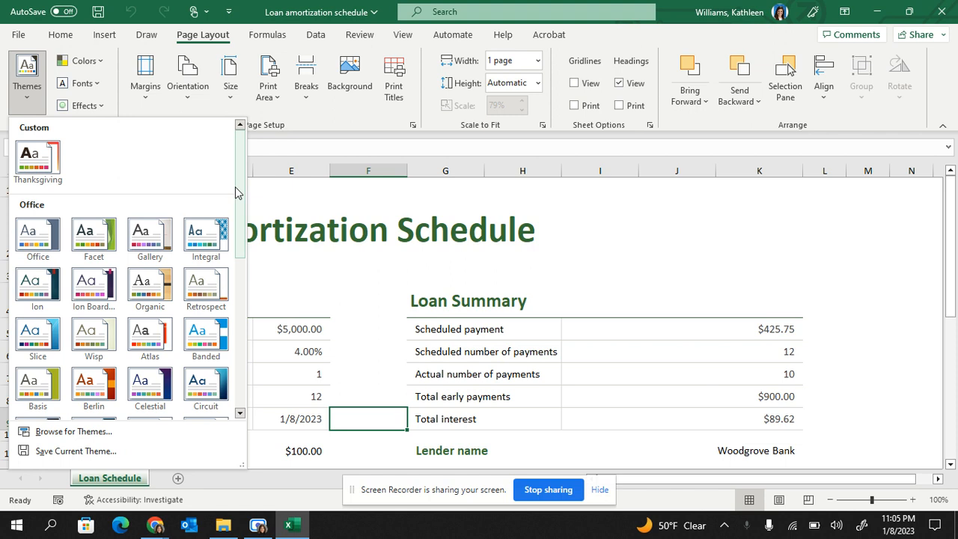
left_click_drag(236, 194, 233, 341)
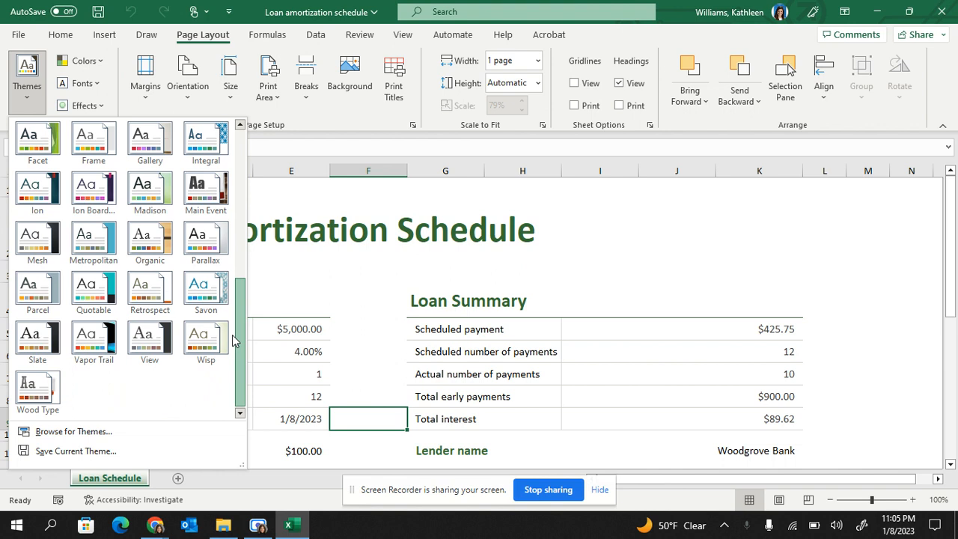
left_click_drag(232, 340, 237, 239)
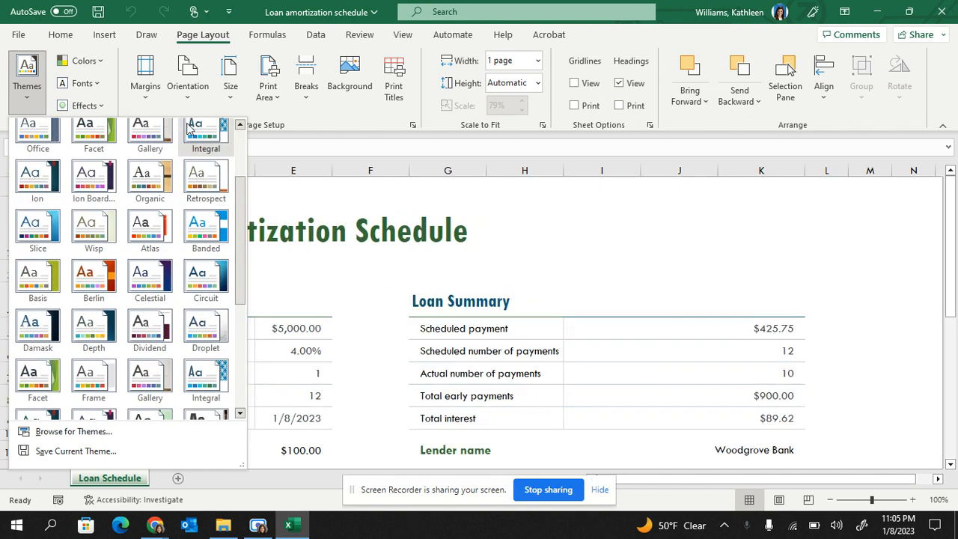
key("Escape")
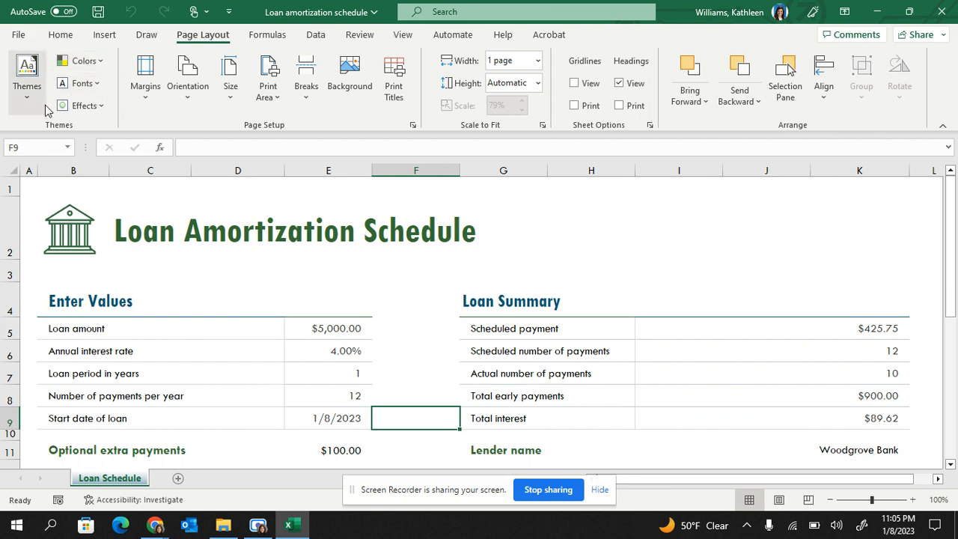
Check the custom margin settings without changing them, and set the page margins to the Narrow preset.
left_click(137, 110)
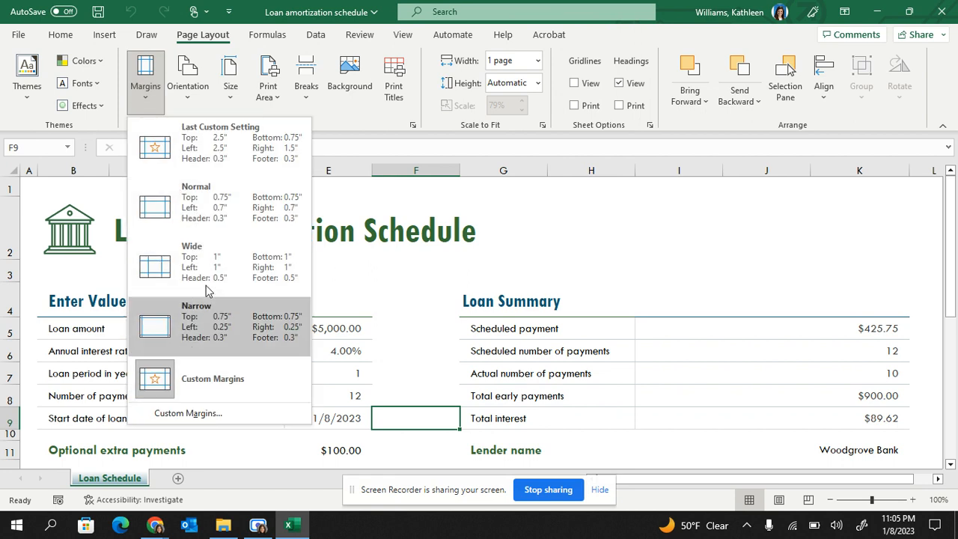
left_click(188, 412)
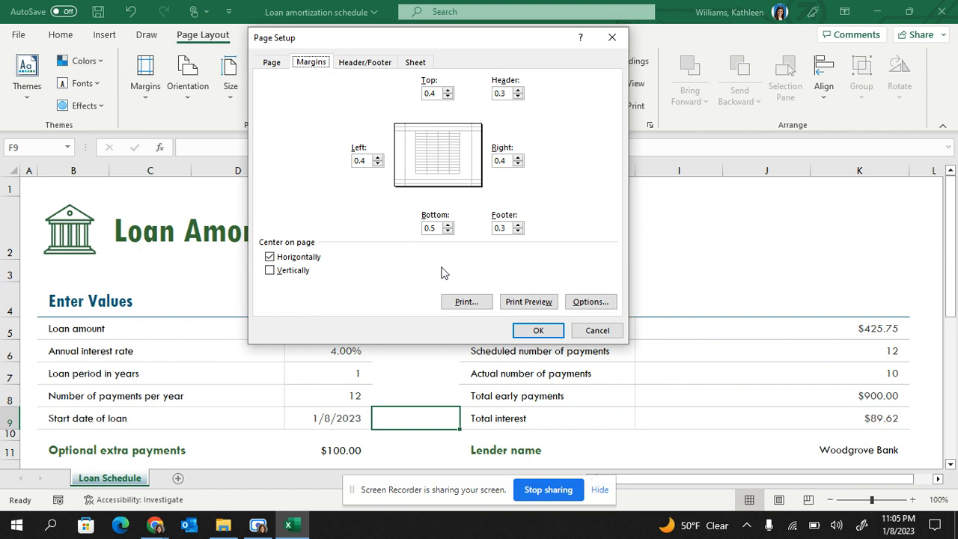
left_click(599, 330)
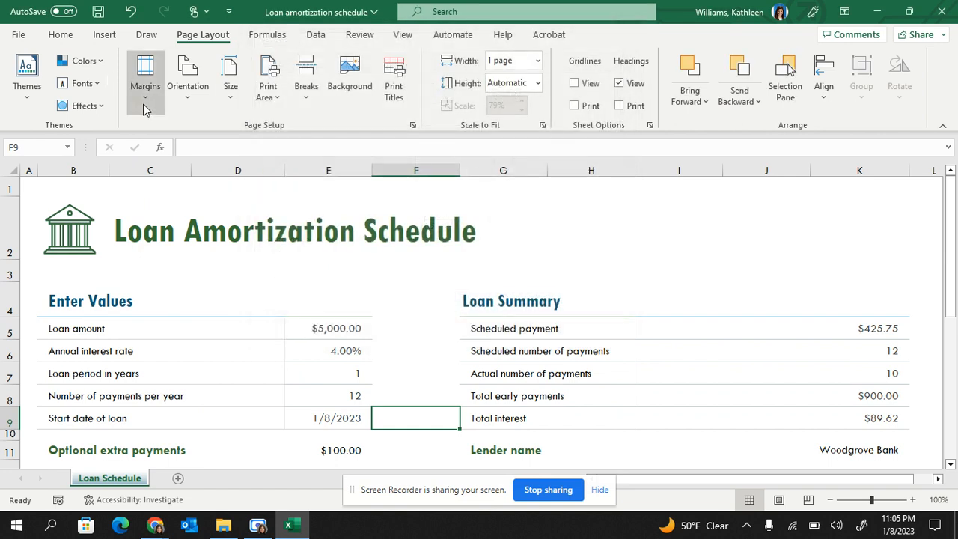
left_click(145, 109)
left_click(210, 307)
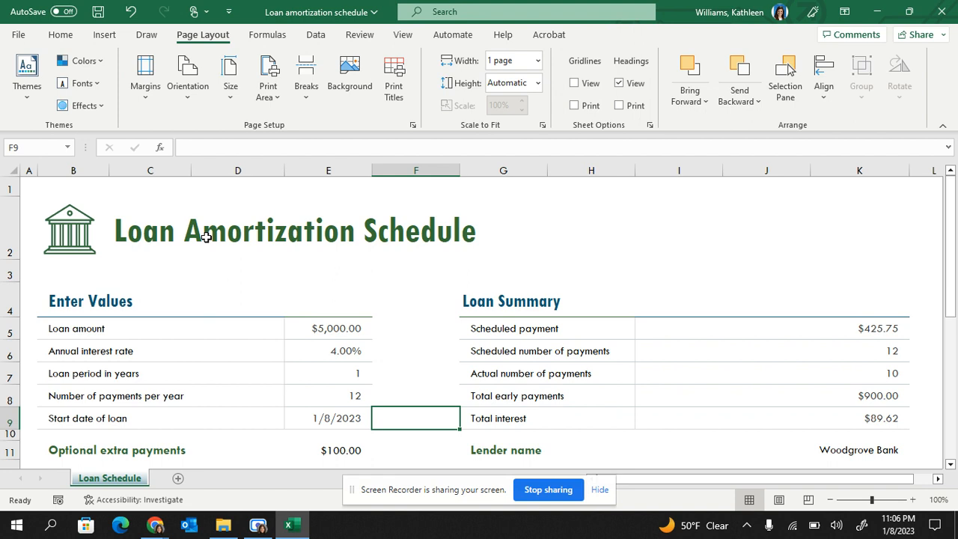
Examine the page orientation choices and the full list of available paper sizes.
left_click(193, 113)
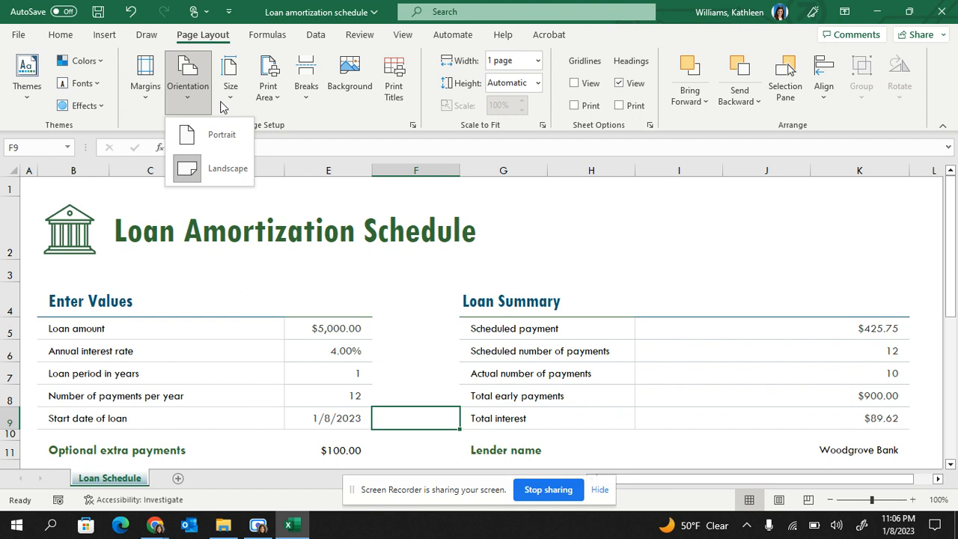
left_click(225, 105)
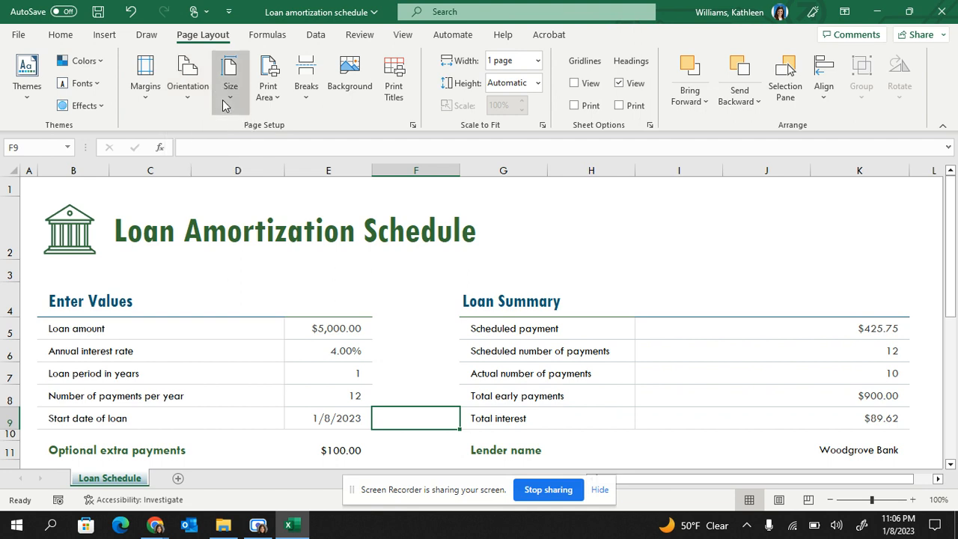
left_click(225, 106)
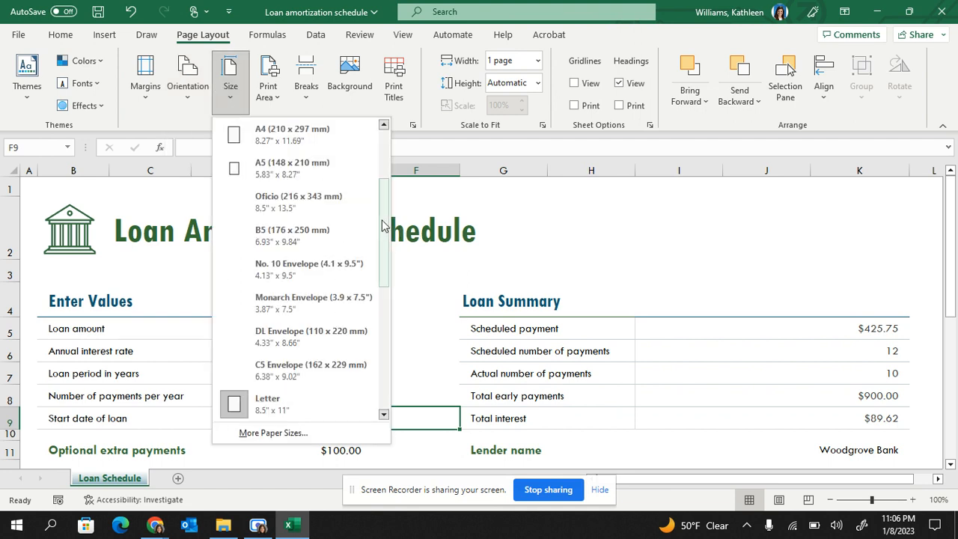
left_click_drag(383, 227, 385, 261)
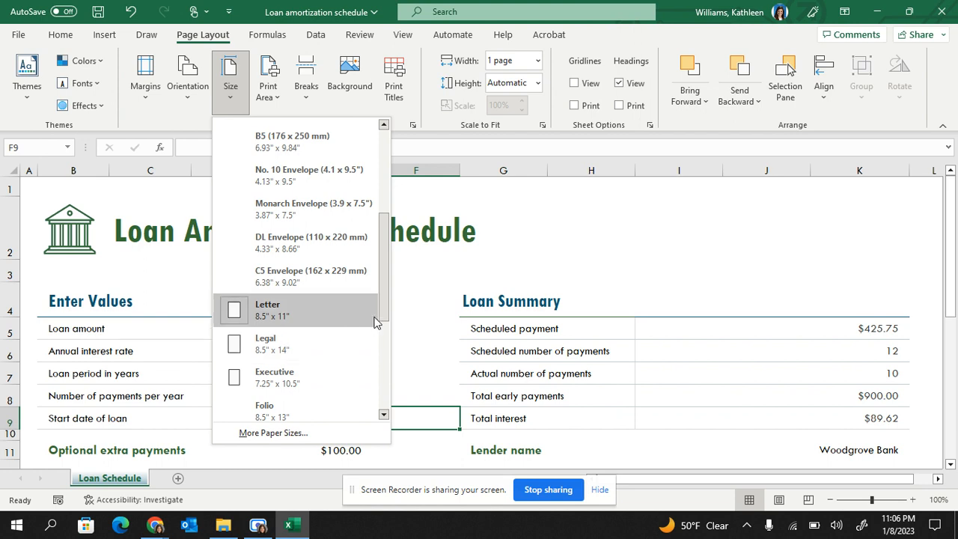
scroll(380, 224, "up", 3)
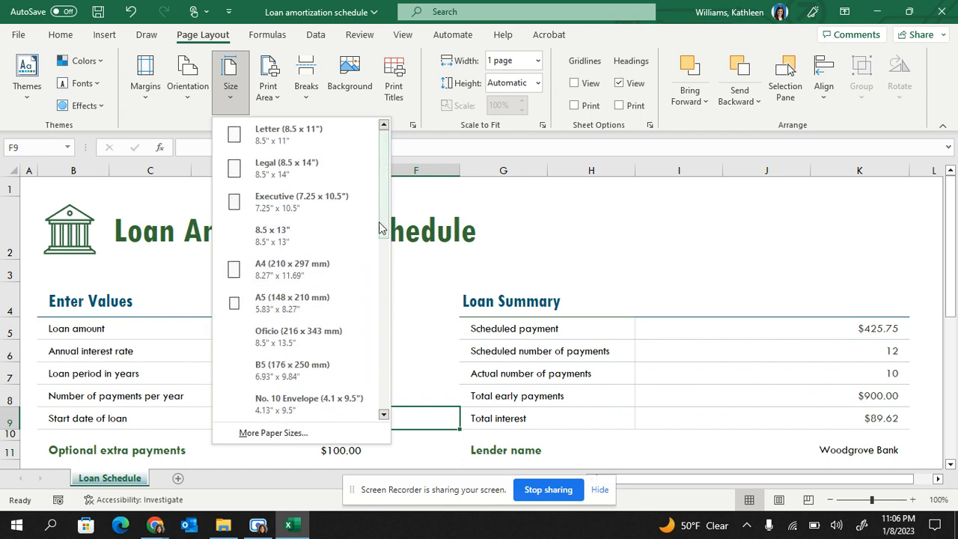
left_click_drag(380, 229, 389, 405)
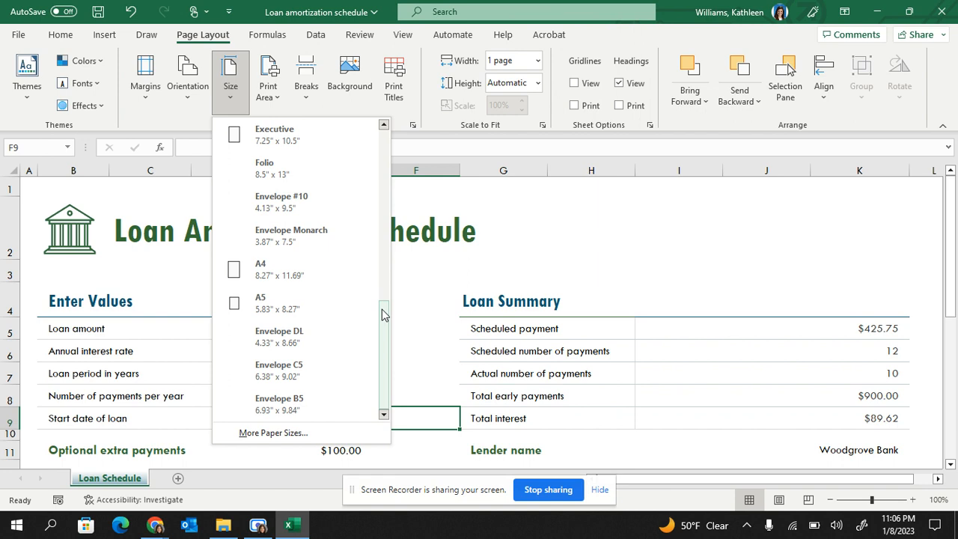
left_click_drag(384, 315, 383, 142)
left_click(228, 100)
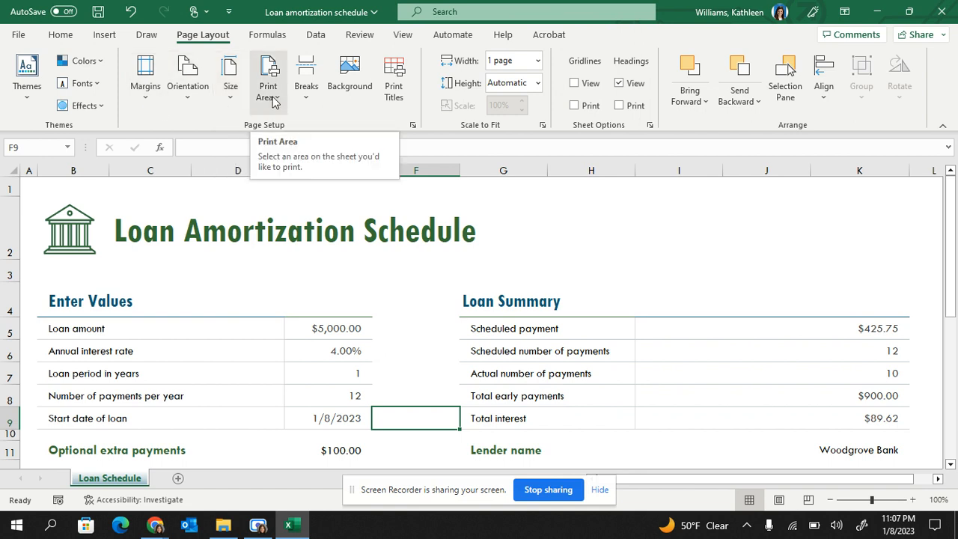
Review the Page Setup options for page, margins and header/footer, including the custom header sections, and leave without changes.
left_click(413, 127)
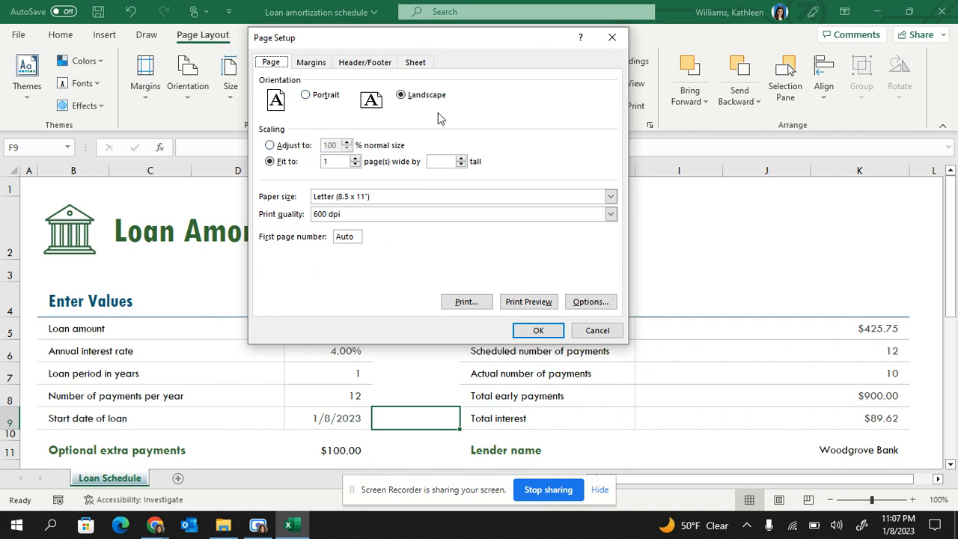
left_click(312, 65)
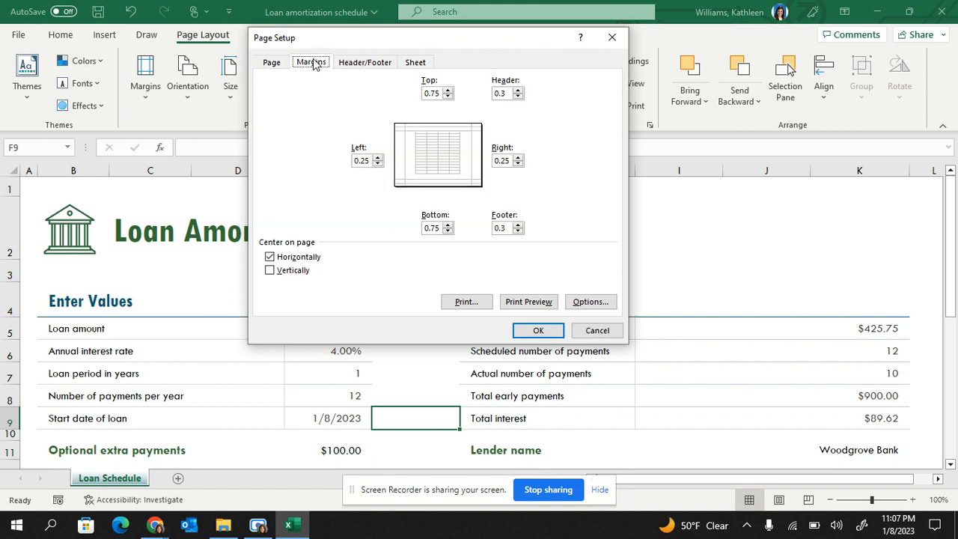
left_click(365, 64)
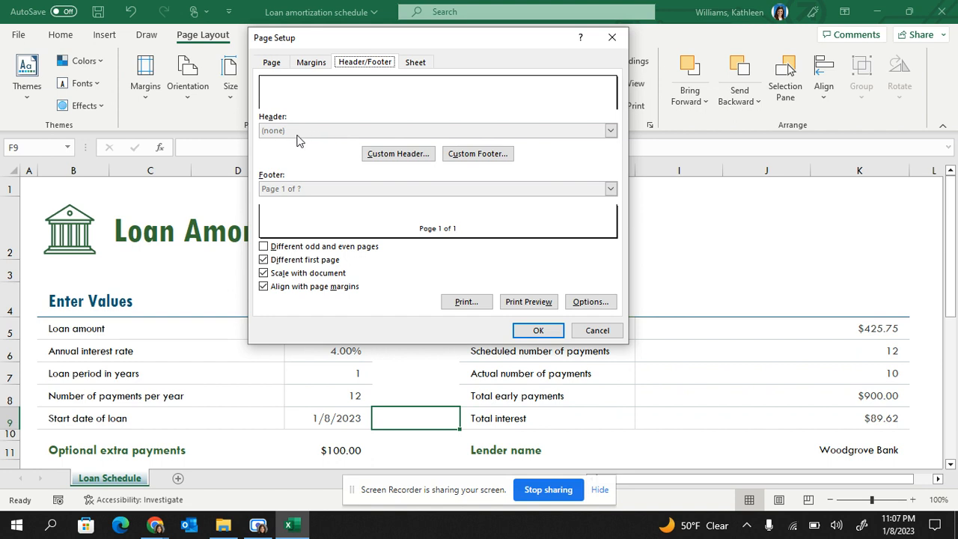
left_click(420, 157)
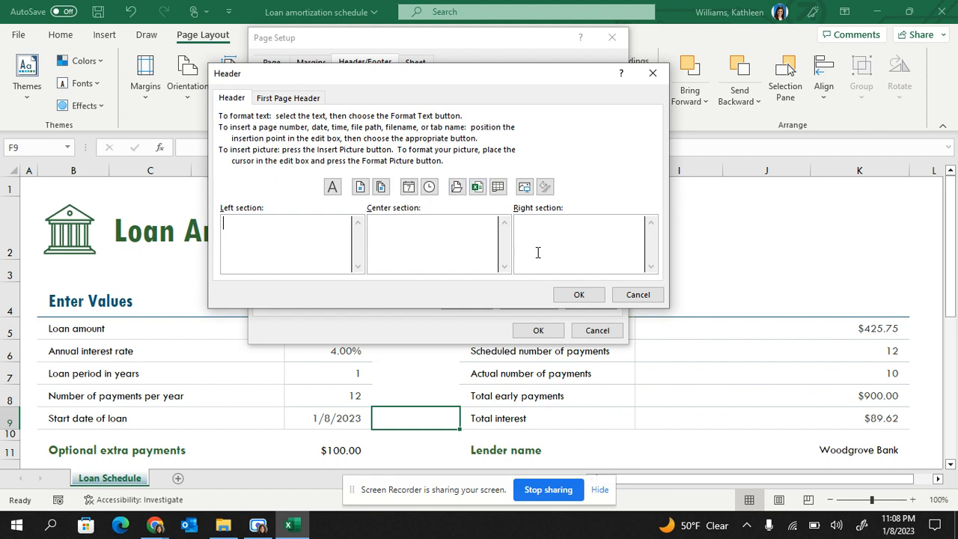
left_click(638, 295)
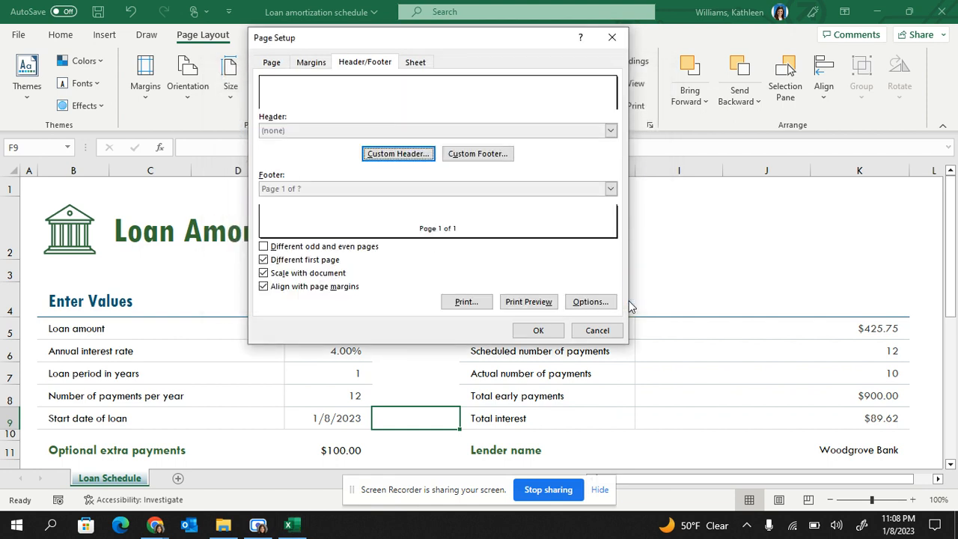
left_click(621, 45)
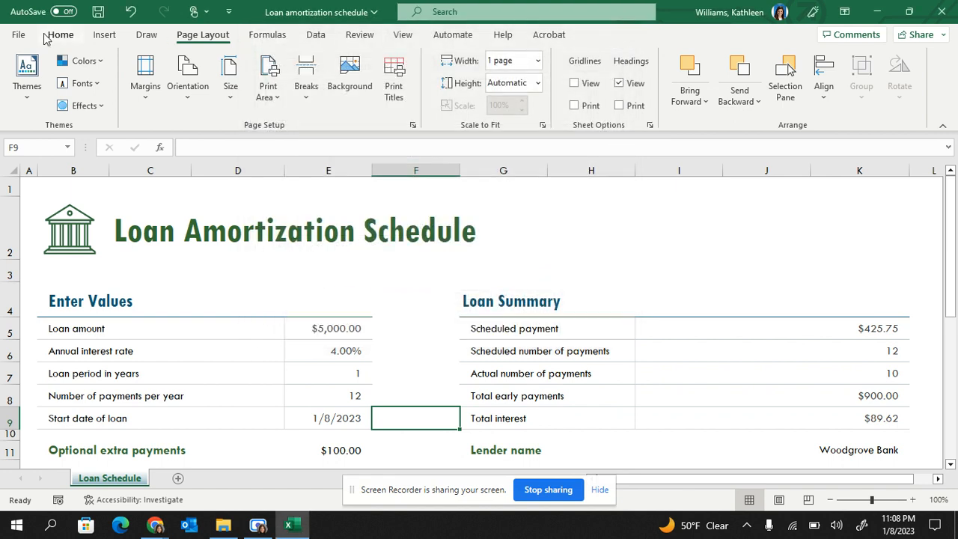
Look up the Header & Footer command among the text objects that can be inserted.
left_click(112, 37)
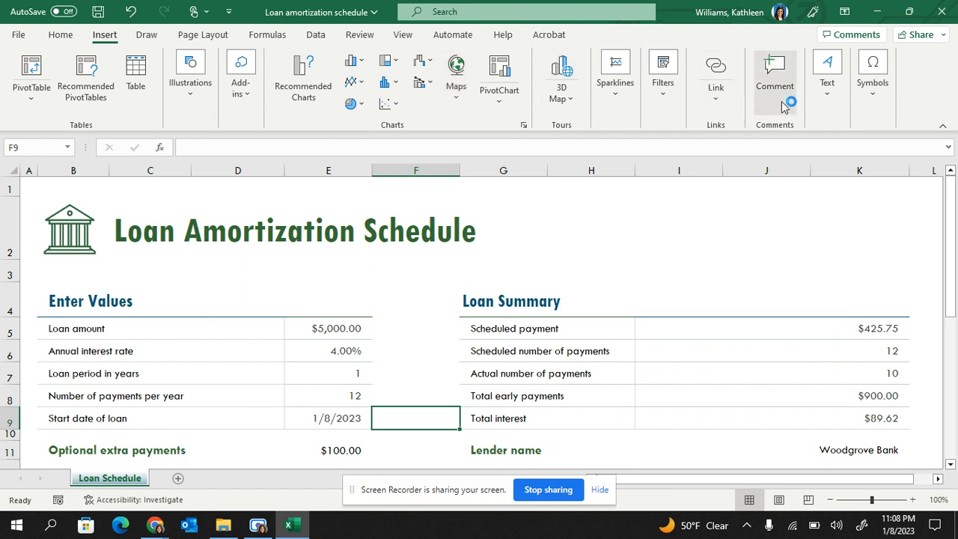
left_click(830, 88)
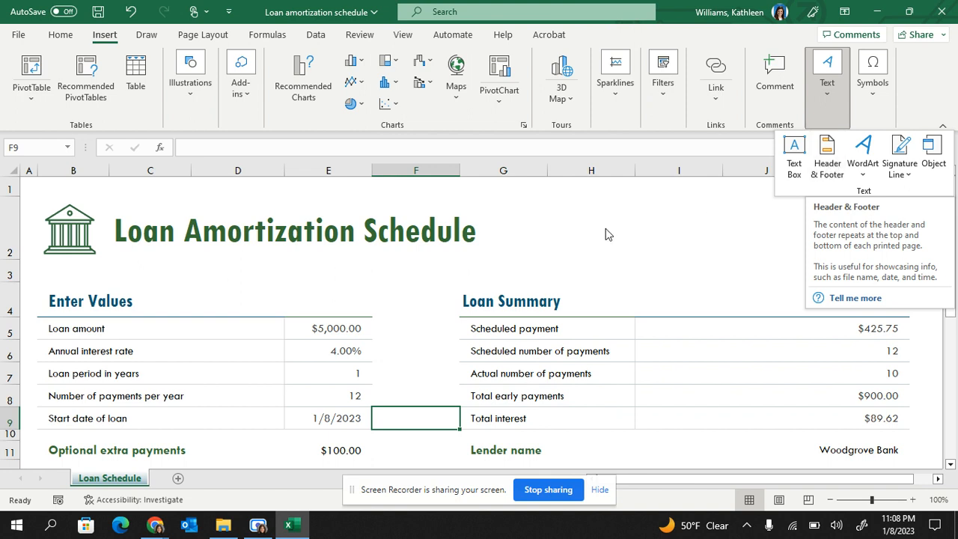
left_click(578, 207)
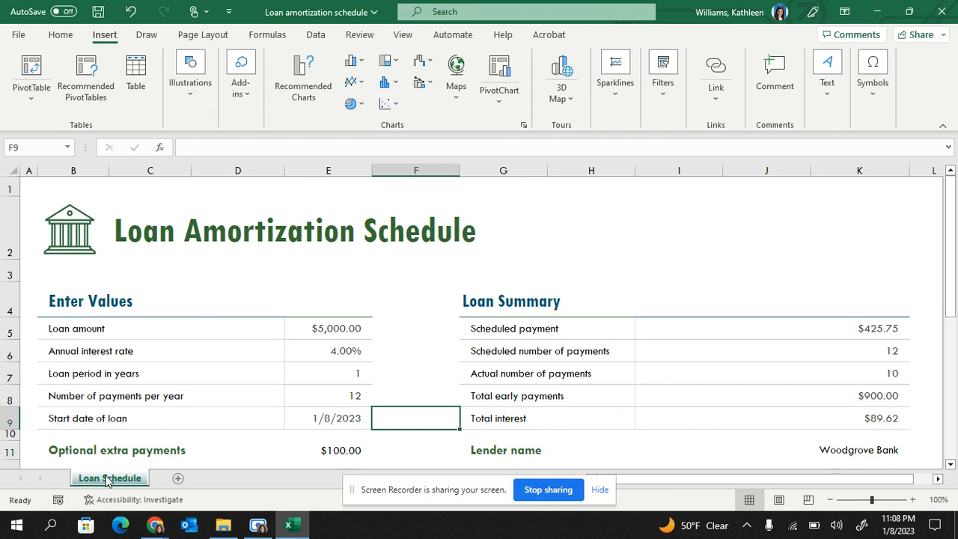
Add three new blank worksheets after the Loan Schedule sheet.
left_click(181, 481)
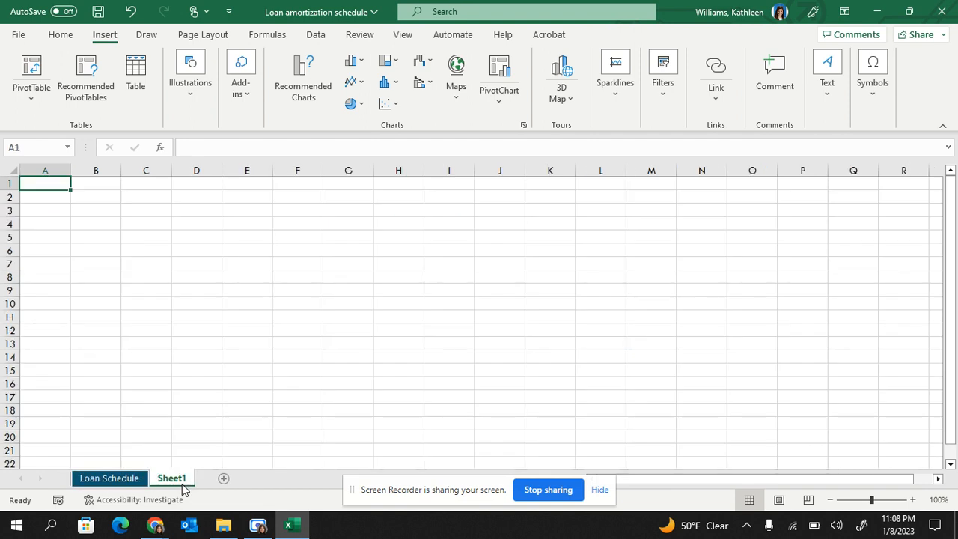
left_click(221, 479)
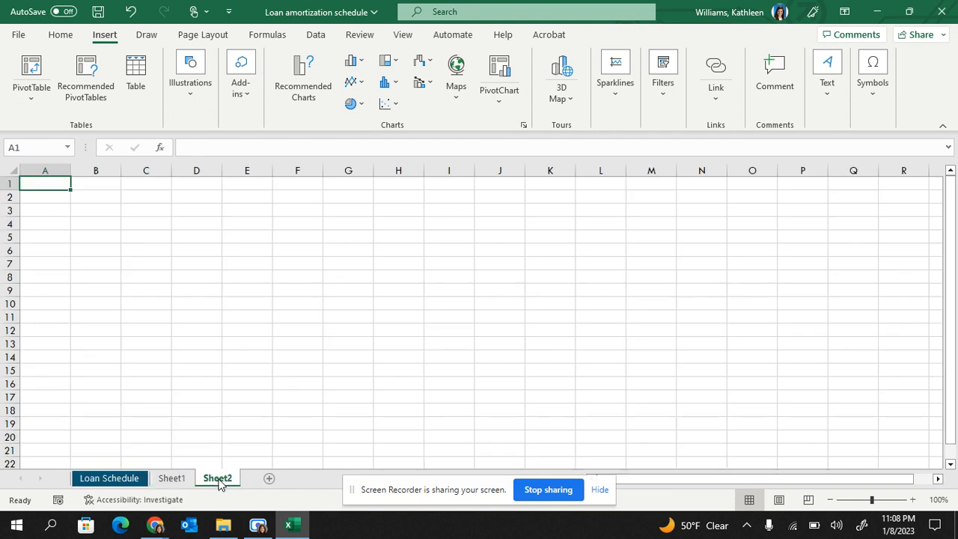
left_click(267, 479)
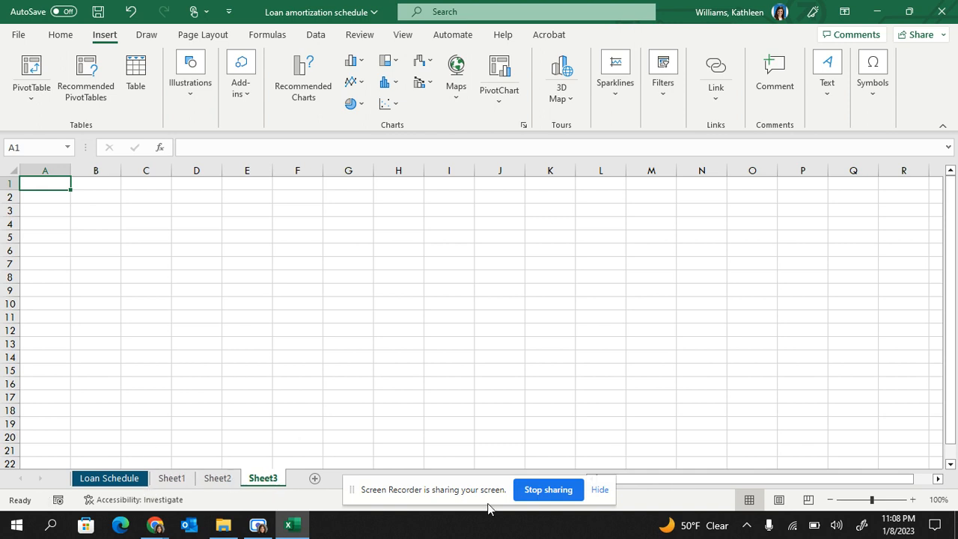
Color the Loan Schedule sheet tab Green, Accent 4, Lighter 40%, check it from Sheet3, and return to Loan Schedule.
right_click(109, 485)
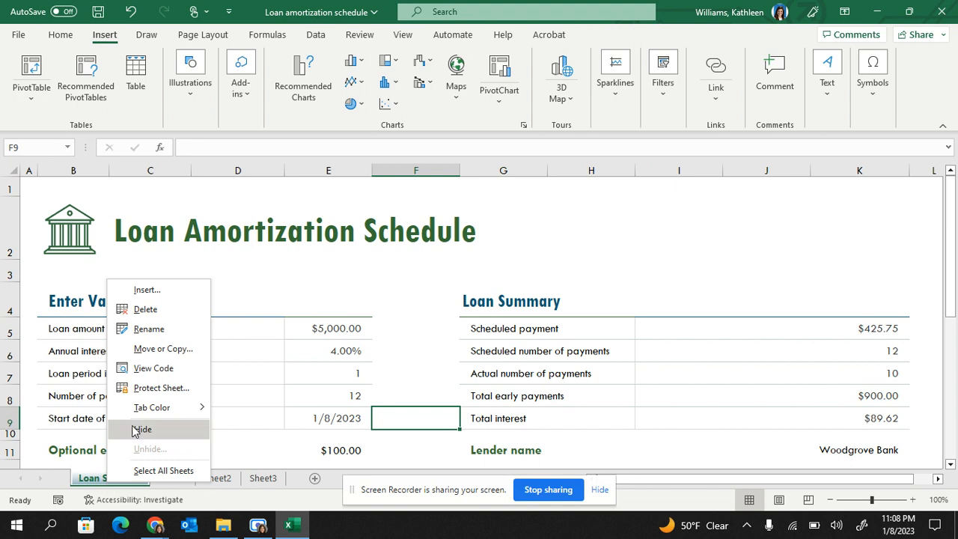
mouse_move(142, 413)
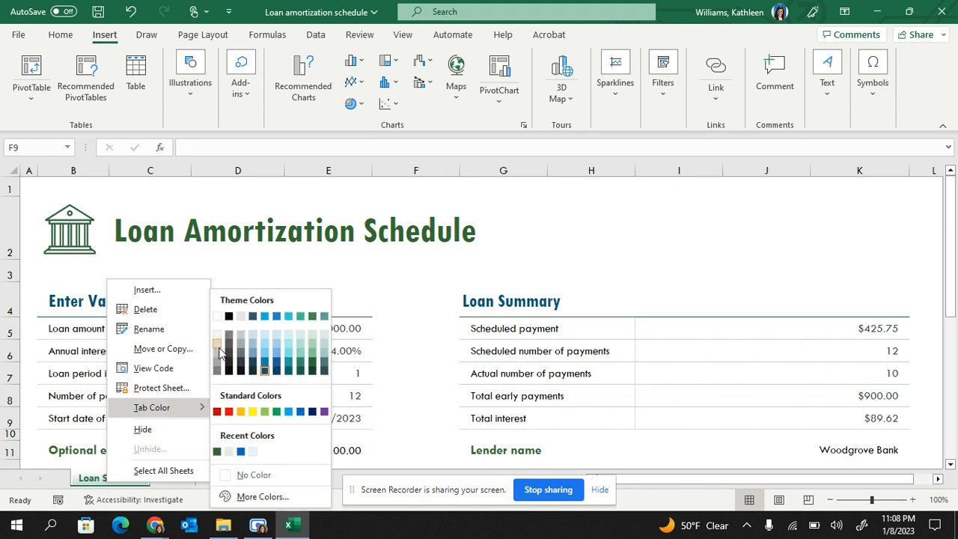
left_click(302, 354)
left_click(261, 477)
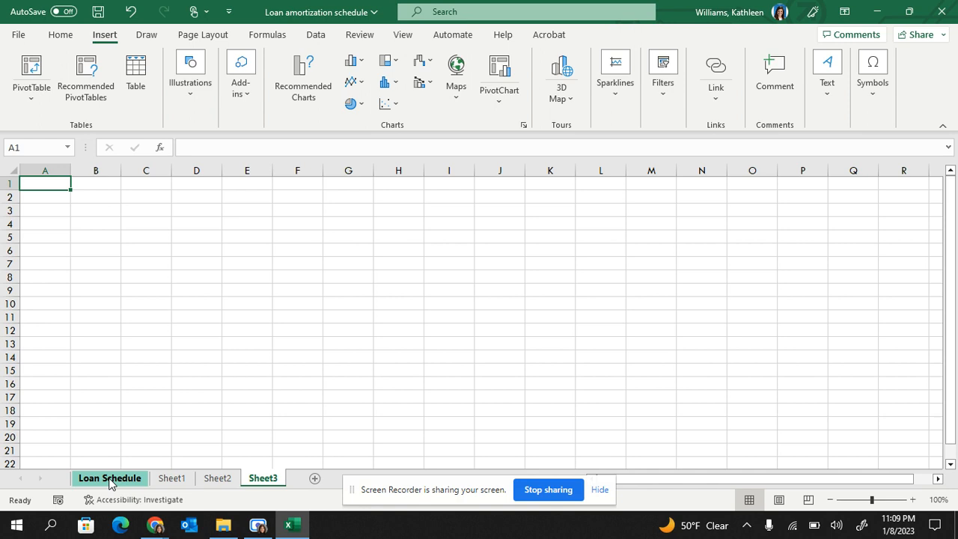
left_click(109, 479)
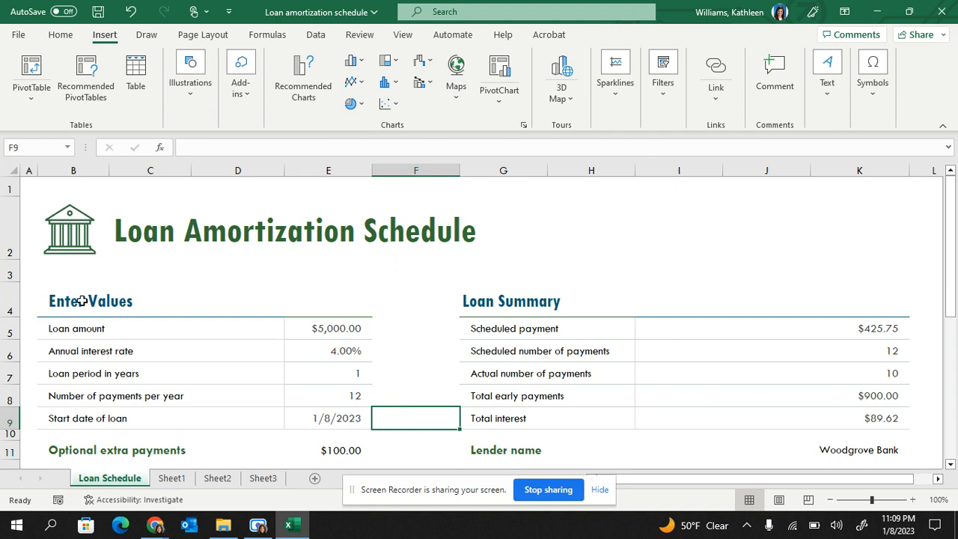
Set the height of rows 5 through 9 on the Loan Schedule sheet to 30.
left_click(10, 233)
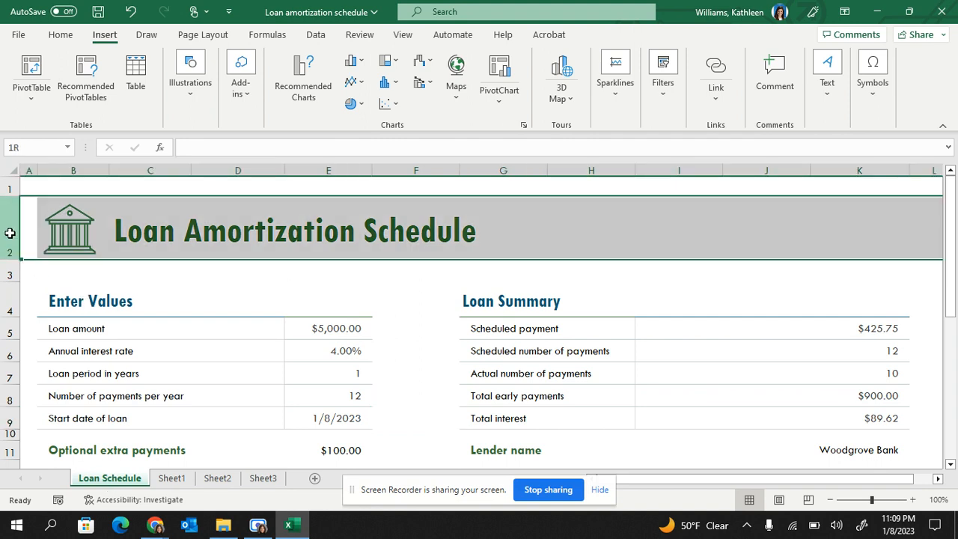
left_click_drag(7, 259, 3, 275)
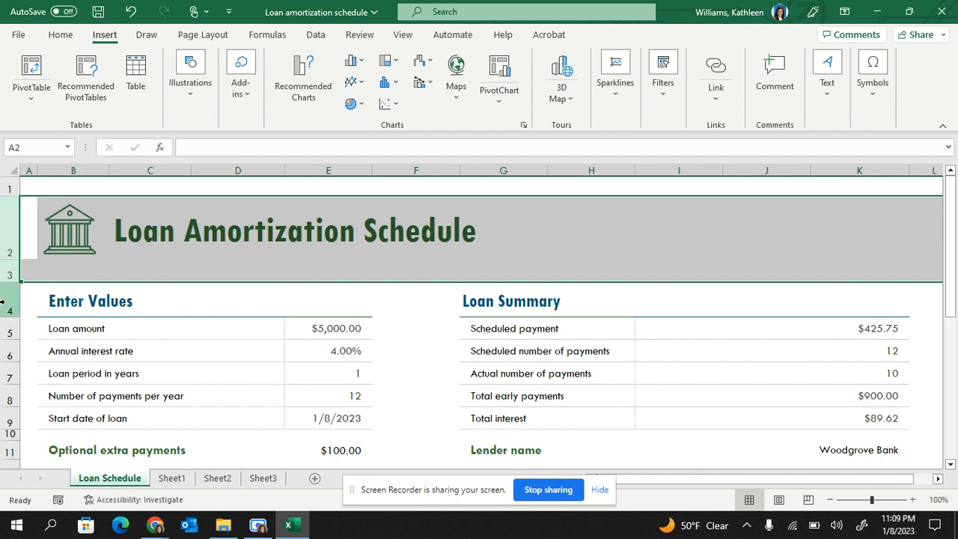
left_click_drag(9, 329, 17, 425)
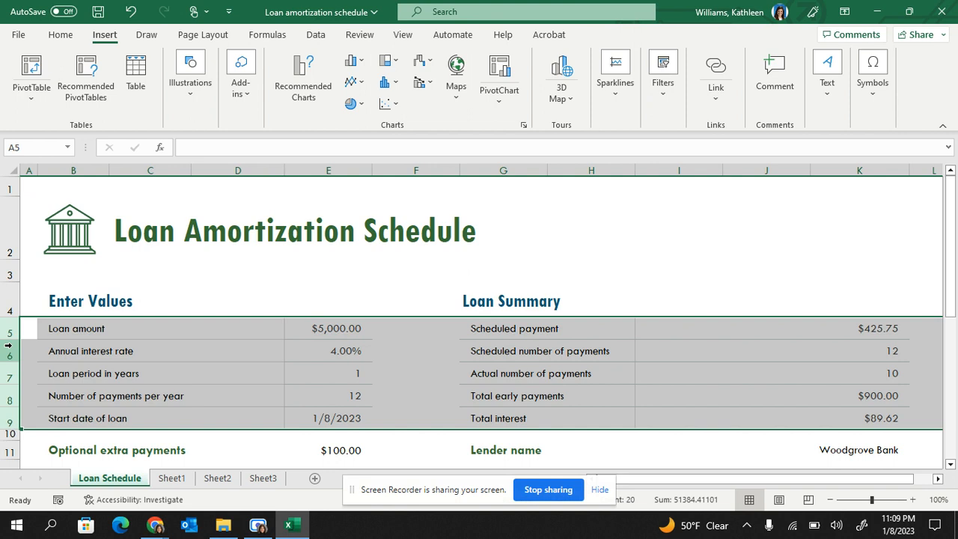
right_click(9, 345)
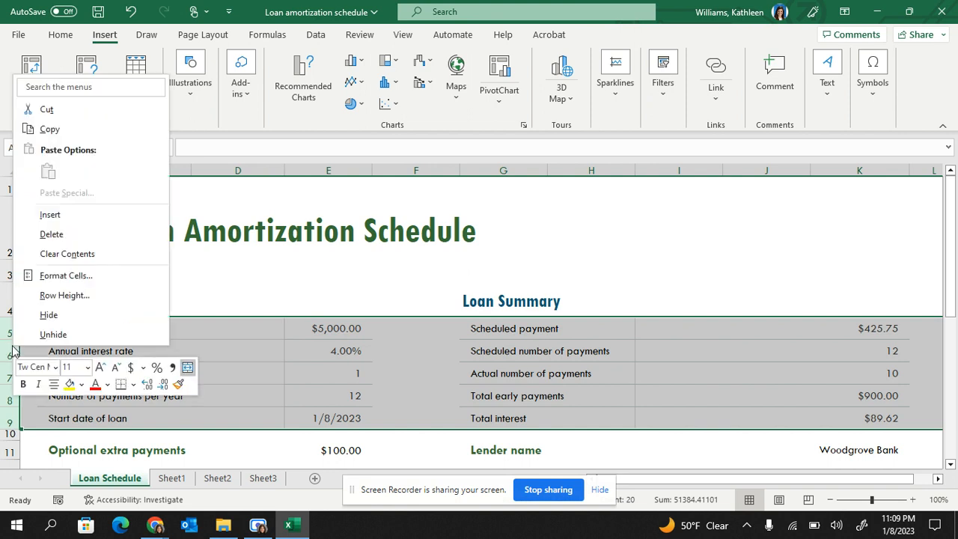
left_click(69, 301)
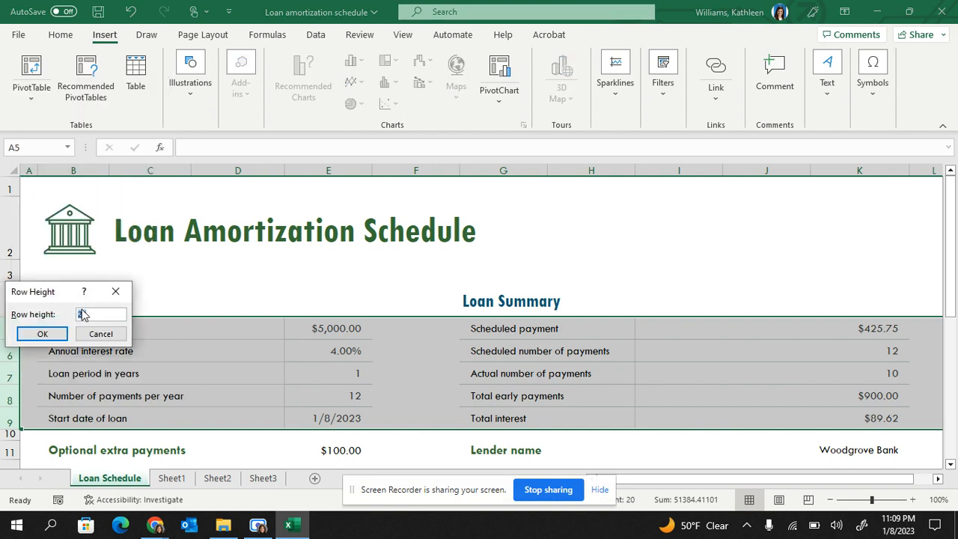
left_click_drag(49, 298, 237, 223)
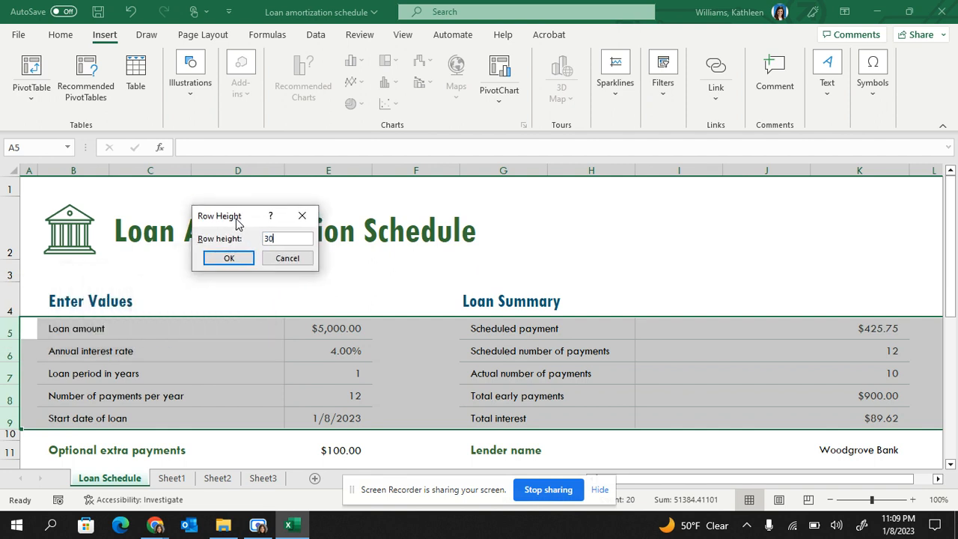
key("Return")
left_click(256, 236)
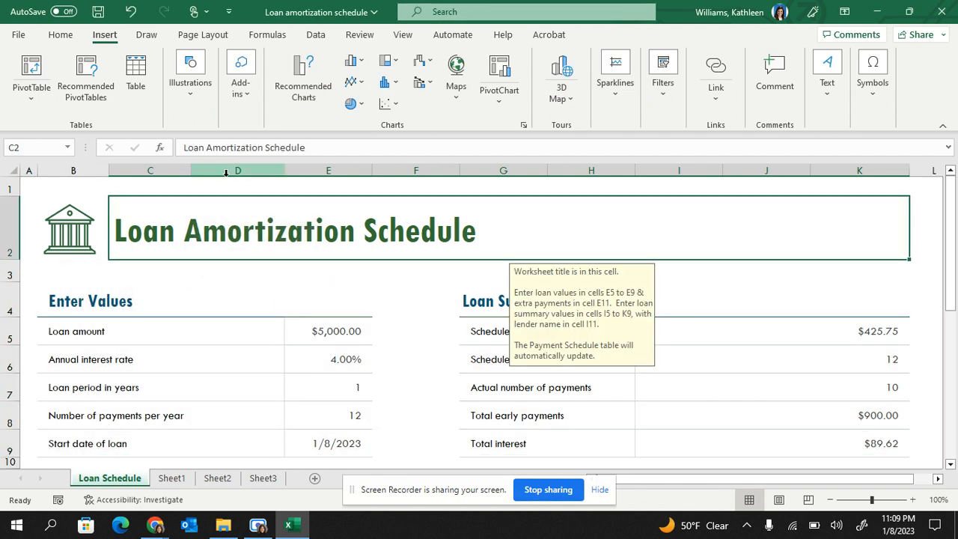
left_click_drag(227, 171, 480, 204)
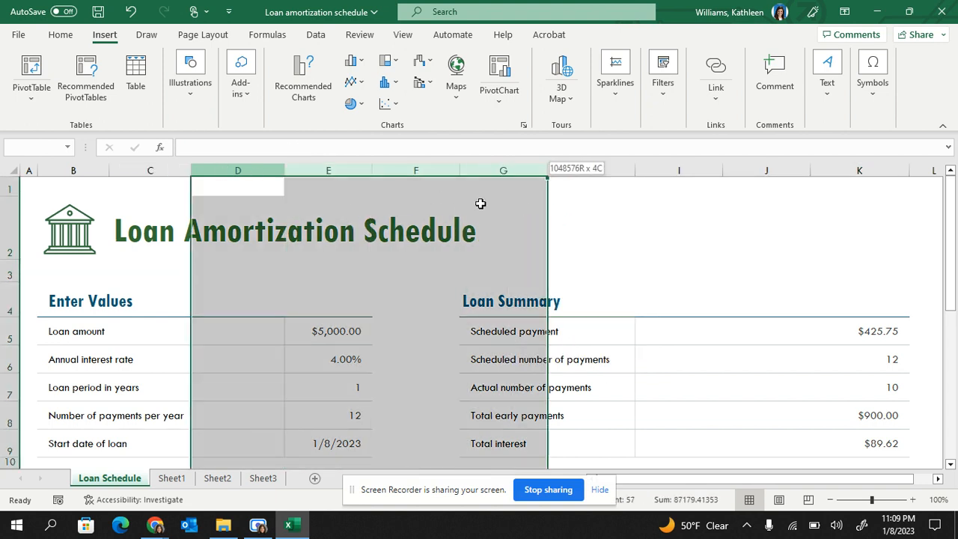
left_click(440, 206)
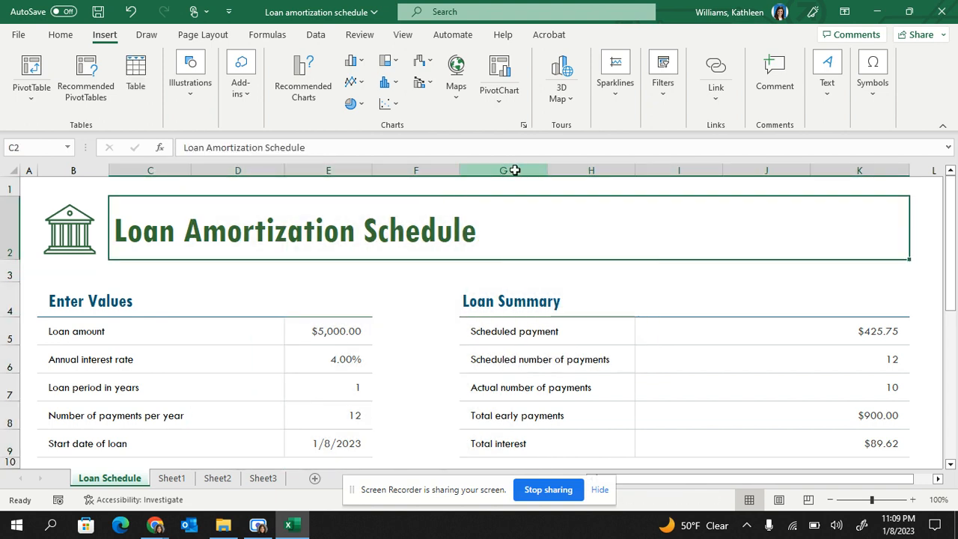
left_click_drag(513, 170, 872, 246)
right_click(872, 247)
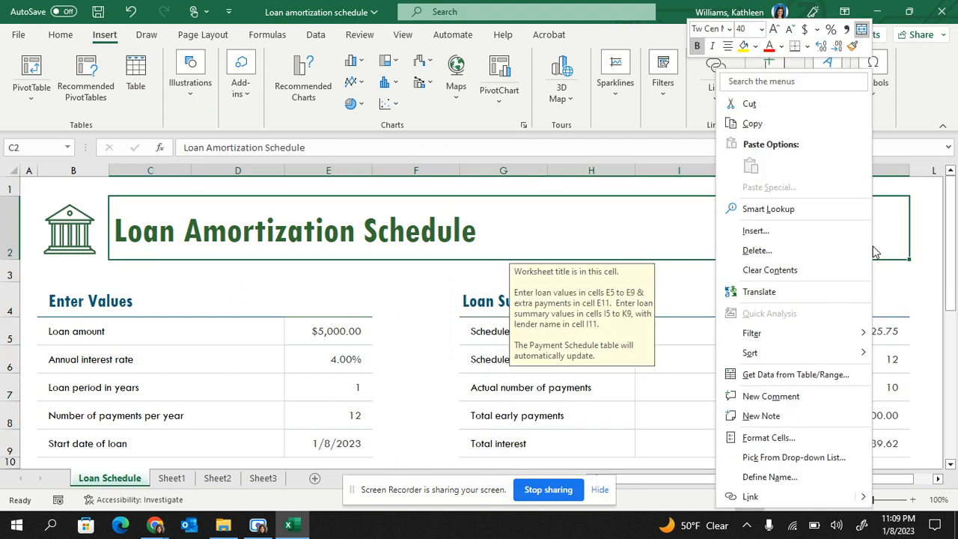
left_click(688, 243)
Set the width of columns G through K, which hold the Loan Summary, to 20.
left_click_drag(503, 171, 834, 257)
right_click(814, 378)
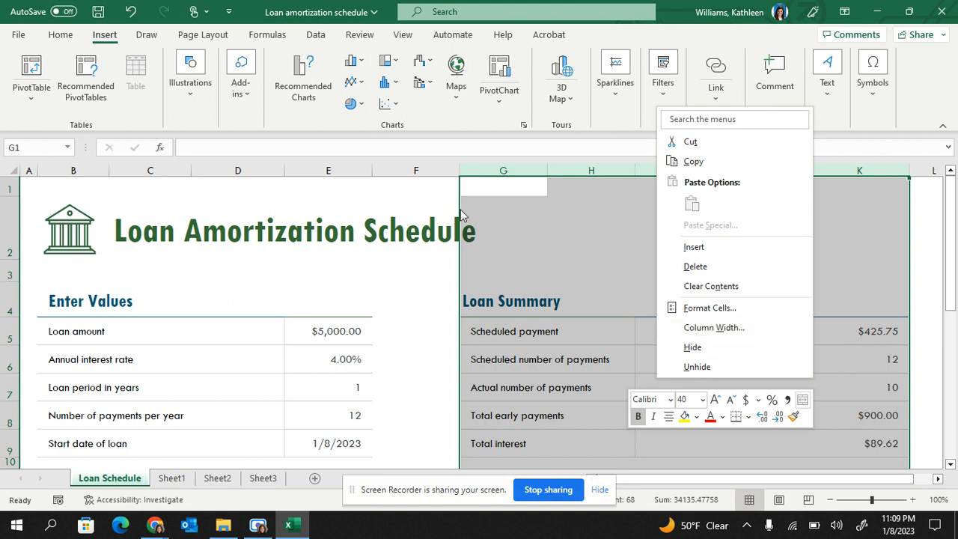
left_click(696, 328)
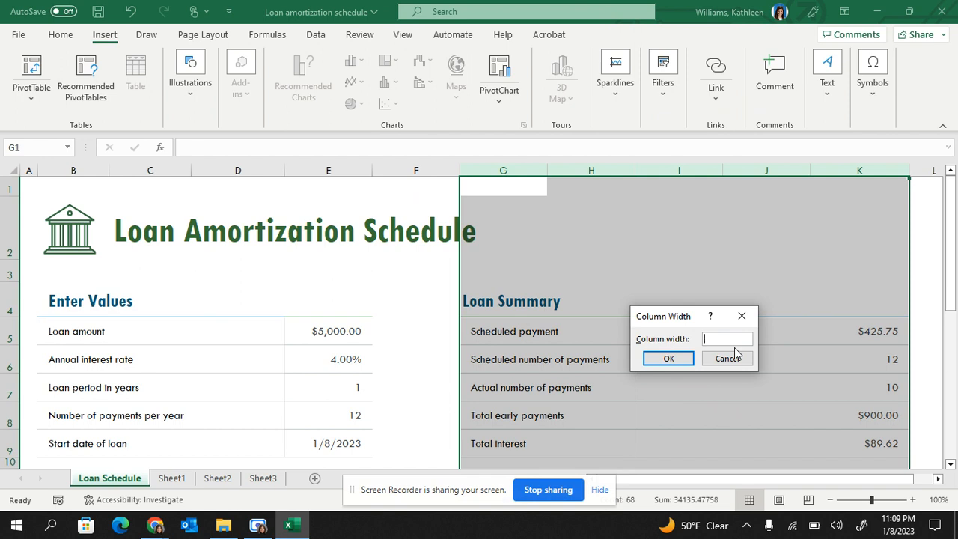
type("20")
key("Return")
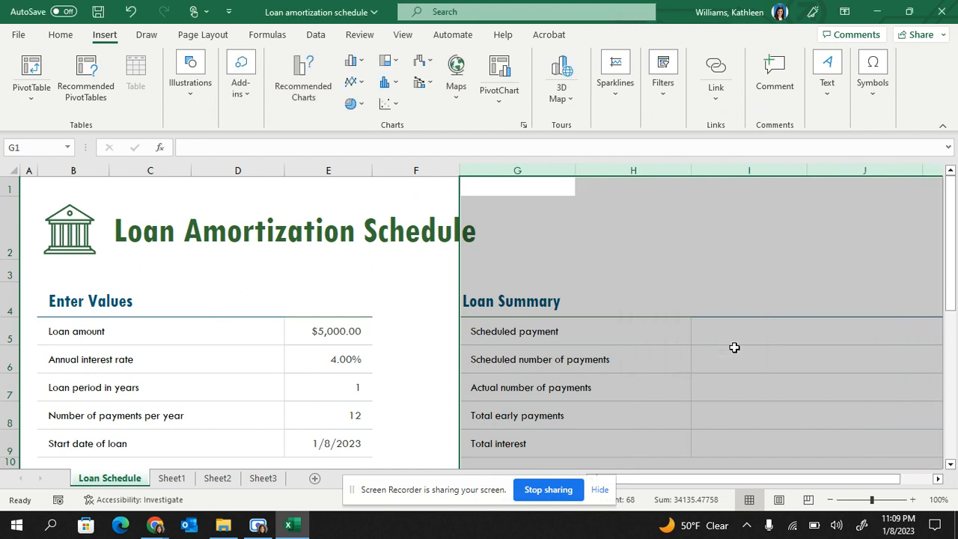
Set the width of the Loan Summary columns G through K to 15.
right_click(734, 347)
left_click(778, 296)
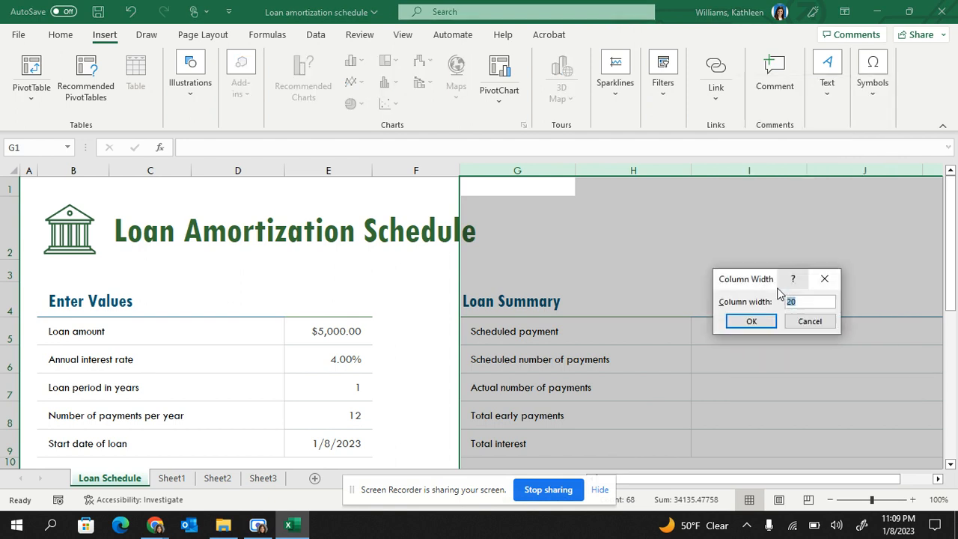
type("15")
key("Return")
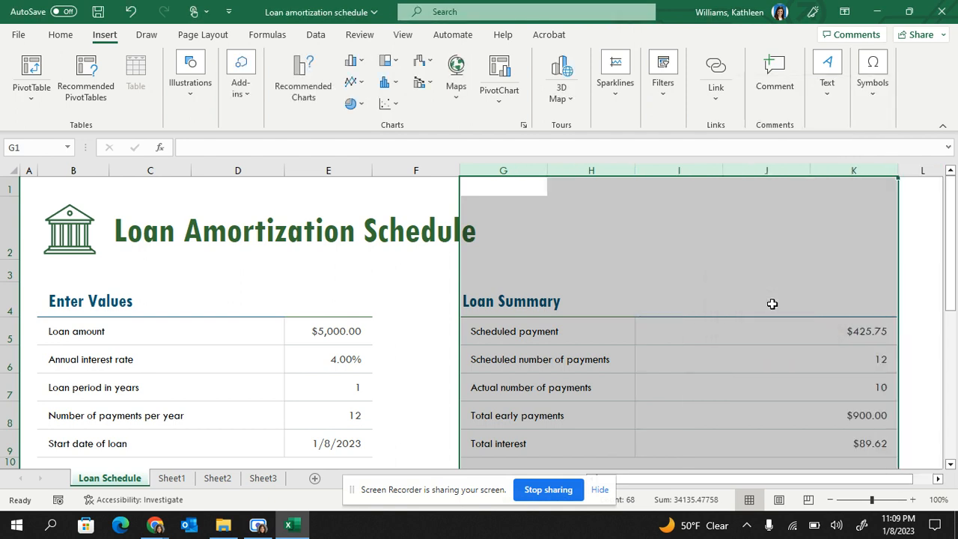
Narrow columns G through K to a width of 13 and select the scheduled number of payments value.
right_click(772, 304)
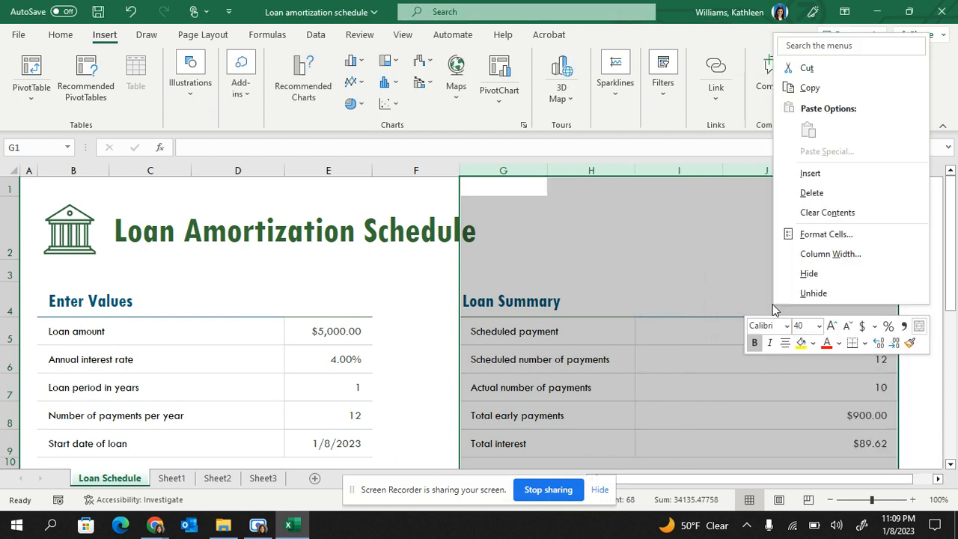
left_click(797, 253)
type("13")
key("Return")
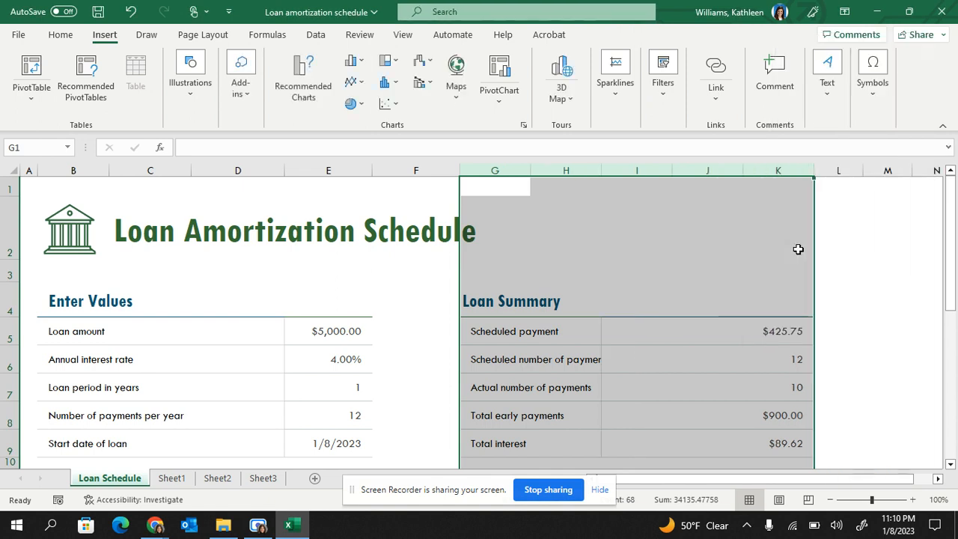
left_click(796, 362)
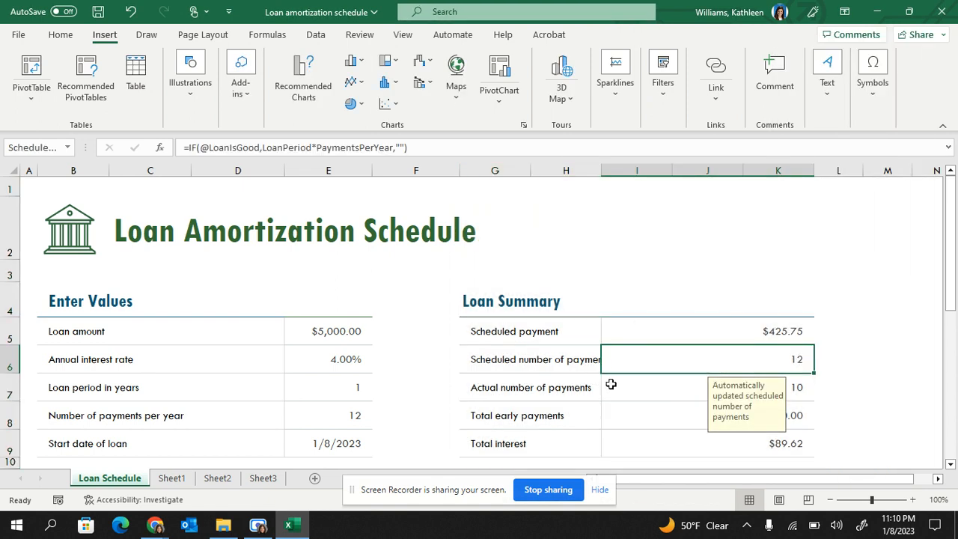